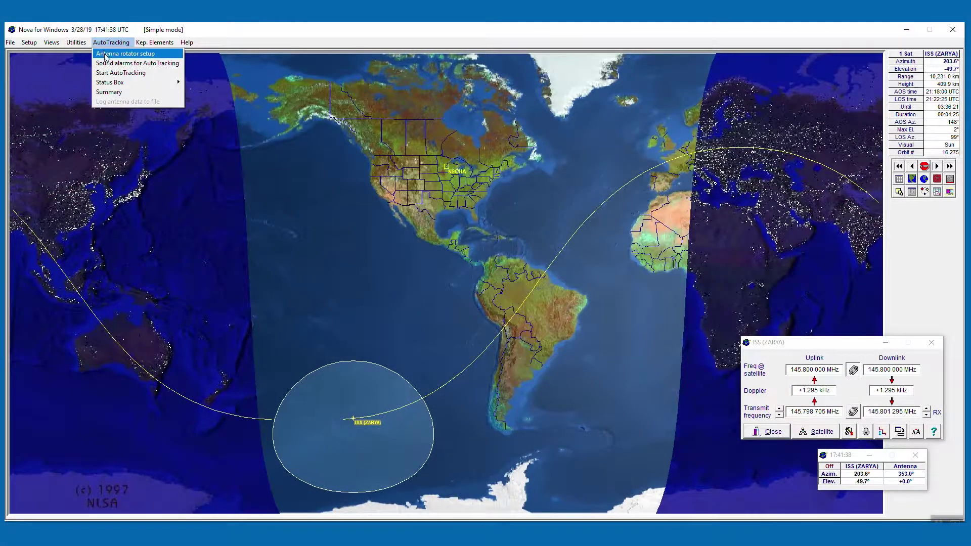
# Step: Open the antenna rotator setup for AutoTracking
pyautogui.click(107, 55)
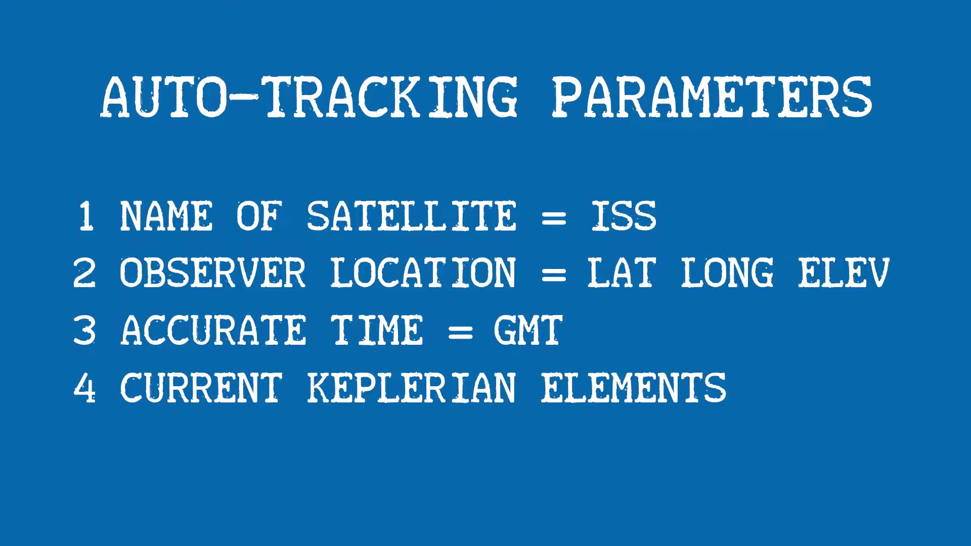
# Step: Open the current view's configuration and browse the Amateur satellite group
pyautogui.click(52, 43)
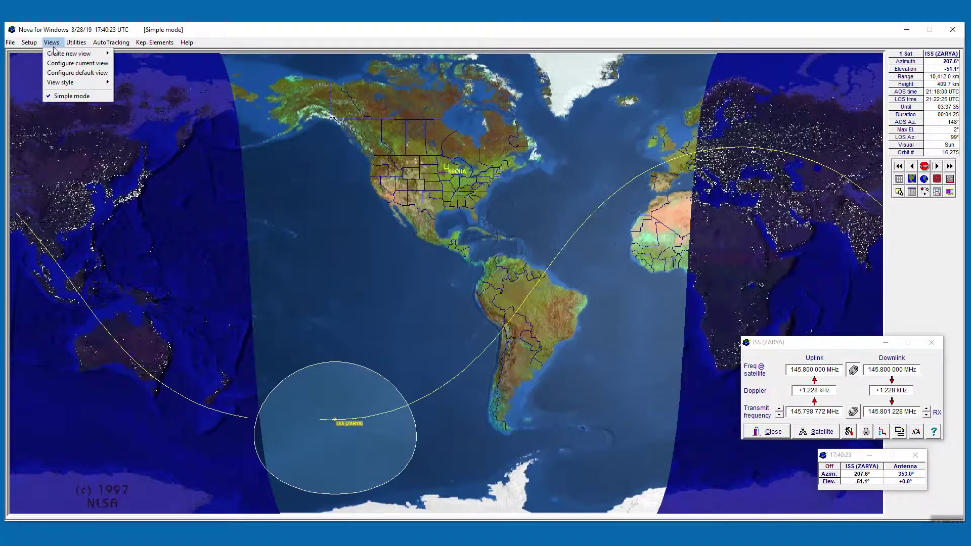
pyautogui.click(58, 64)
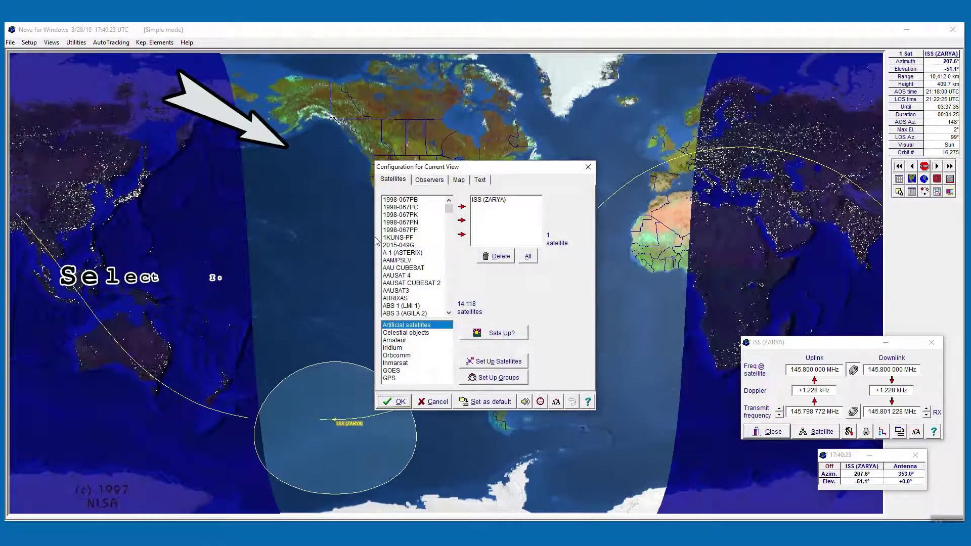
pyautogui.click(401, 341)
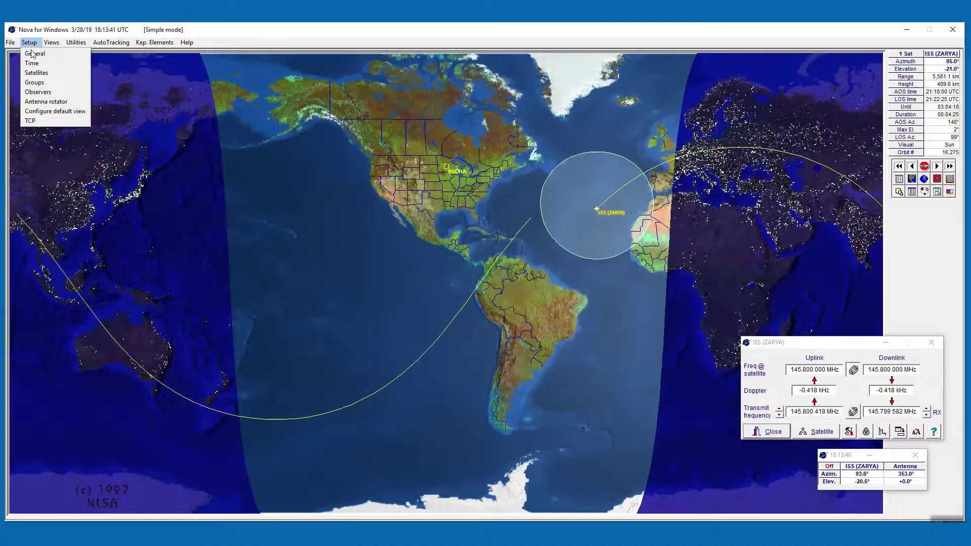
# Step: Open the observers setup and name the location being edited Hidden Oaks Middle School
pyautogui.click(41, 93)
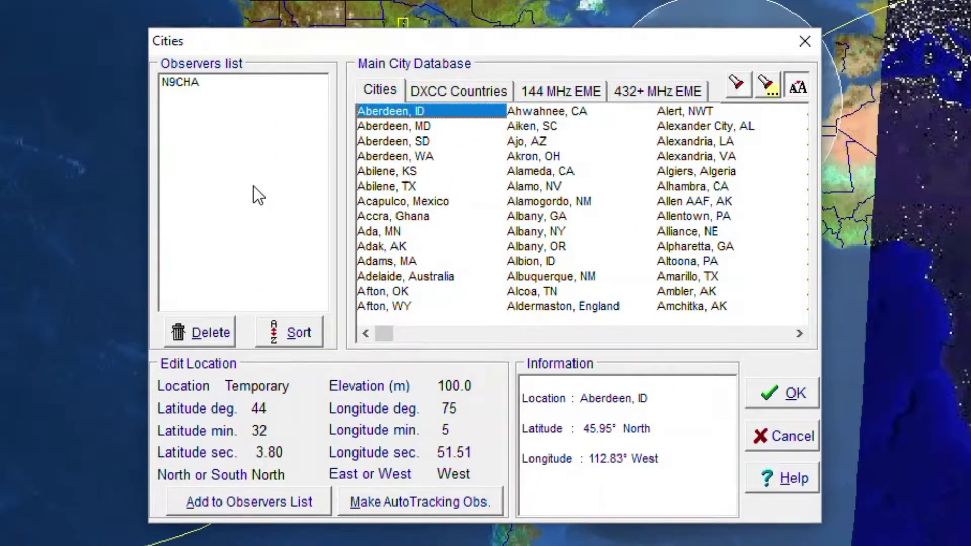
pyautogui.doubleClick(254, 186)
pyautogui.write('Hidden Oaks Middle School')
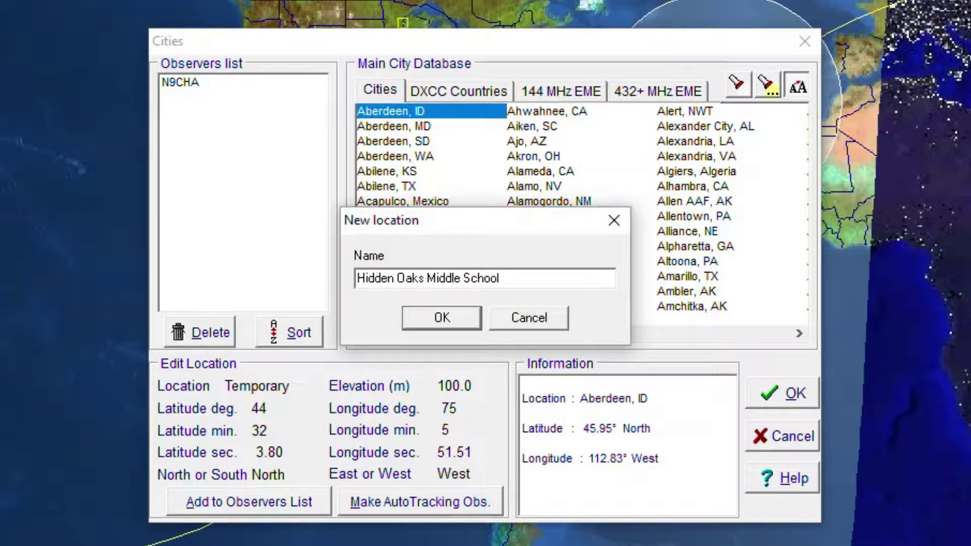
pyautogui.click(414, 316)
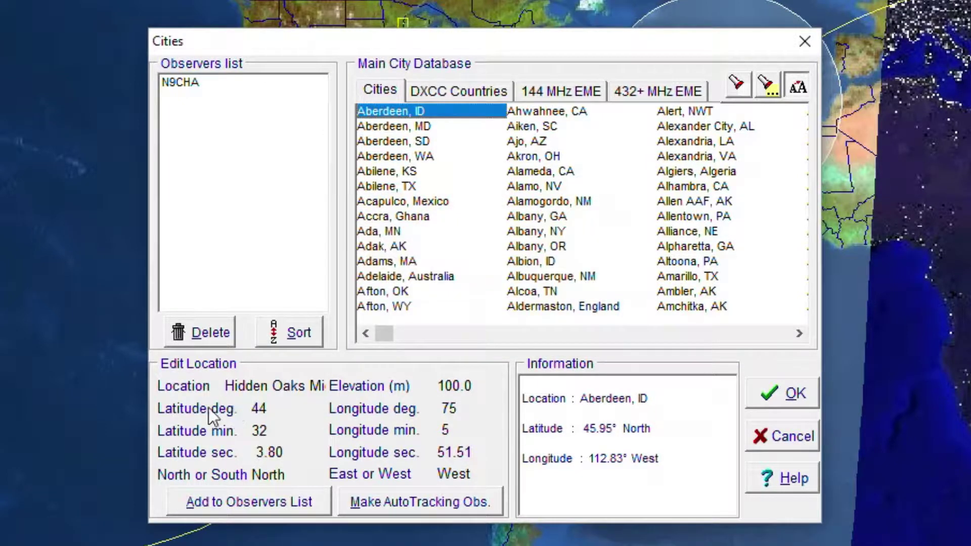
# Step: Set the school location's latitude to 44 degrees, 43 minutes and 09.06 seconds
pyautogui.click(261, 410)
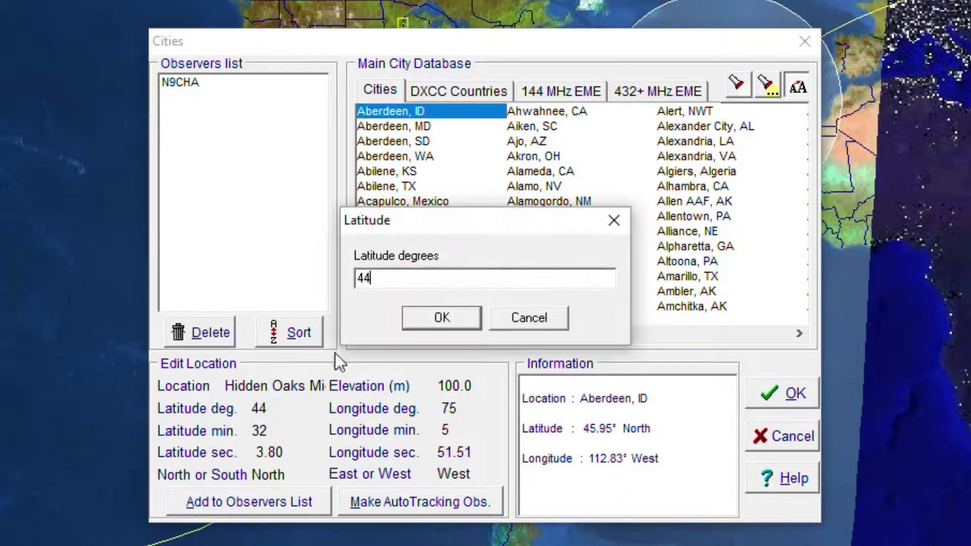
pyautogui.click(440, 319)
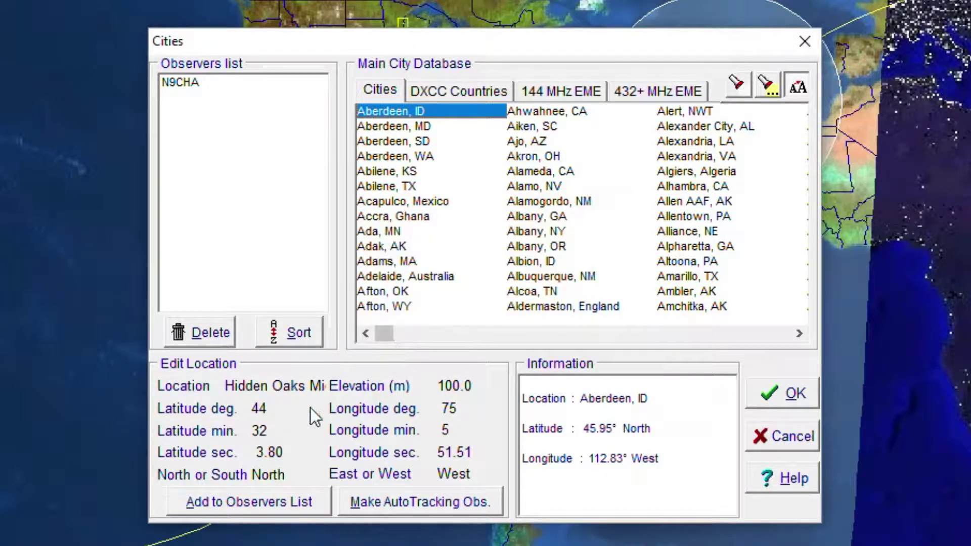
pyautogui.click(266, 432)
pyautogui.write('43')
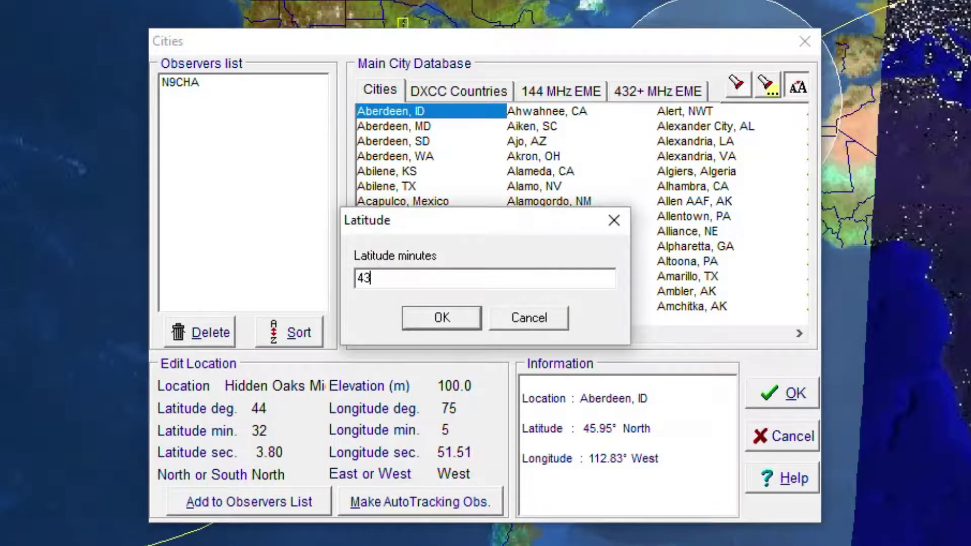
pyautogui.click(434, 318)
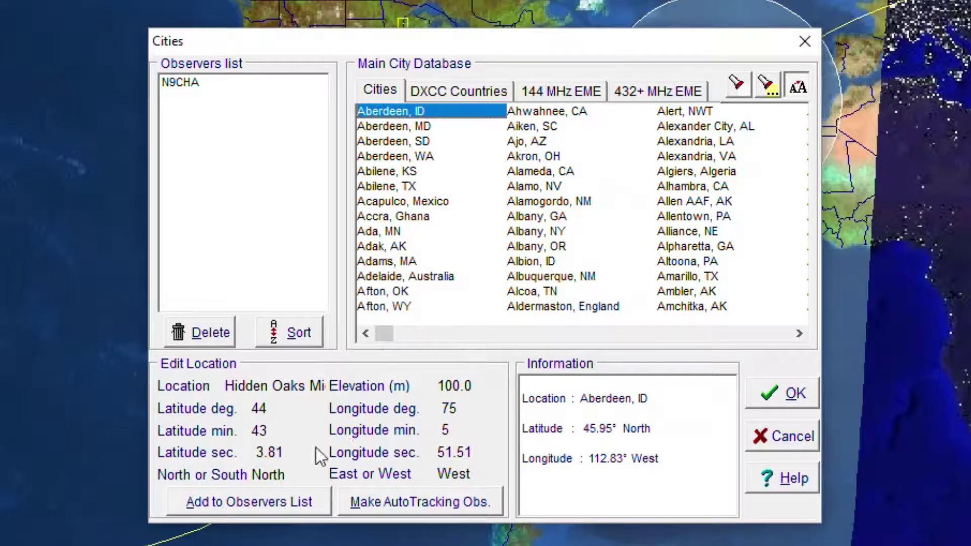
pyautogui.click(271, 452)
pyautogui.write('09.06')
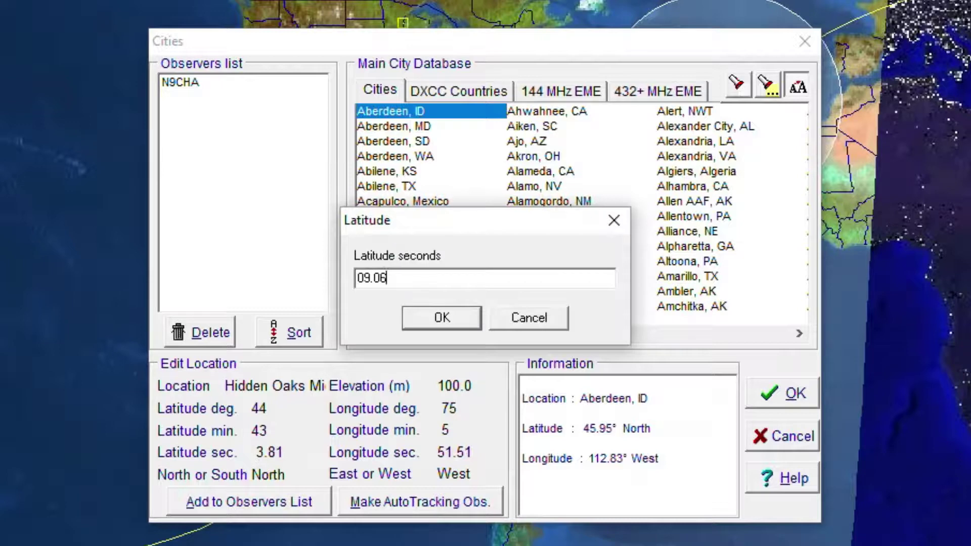
pyautogui.click(423, 320)
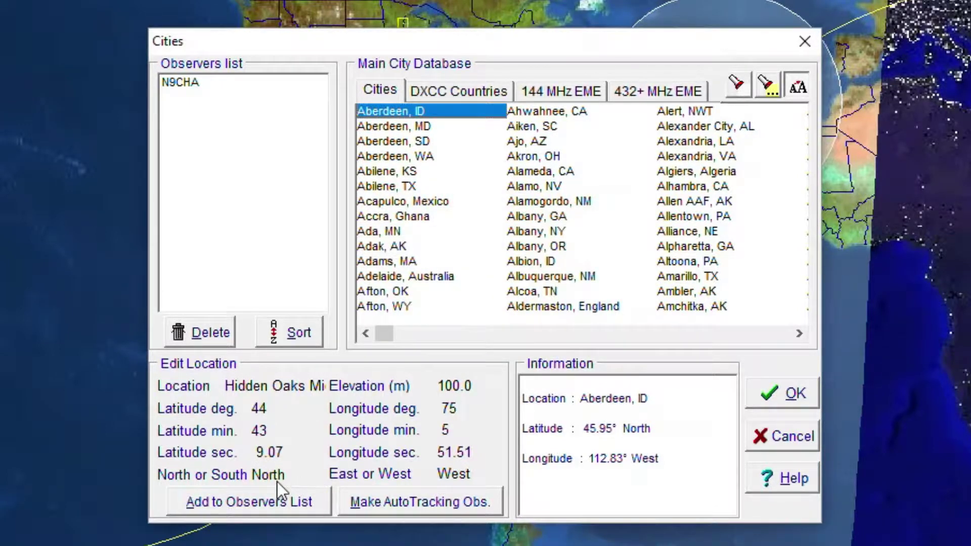
# Step: Set the school location's elevation to 308 m
pyautogui.click(456, 387)
pyautogui.write('308')
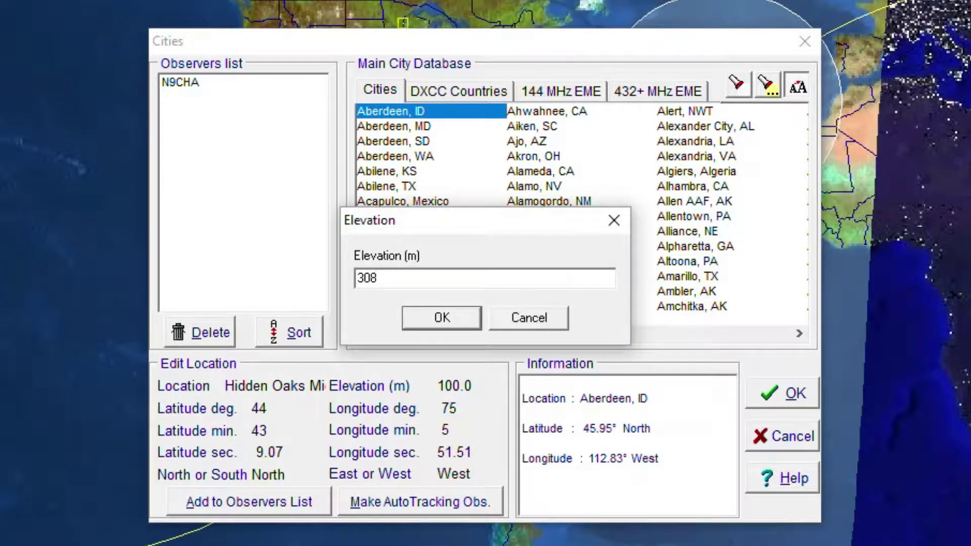
pyautogui.click(455, 317)
# Step: Set the school location's longitude to 93 degrees, 24 minutes and 10.00 seconds
pyautogui.click(450, 407)
pyautogui.write('93')
pyautogui.click(450, 319)
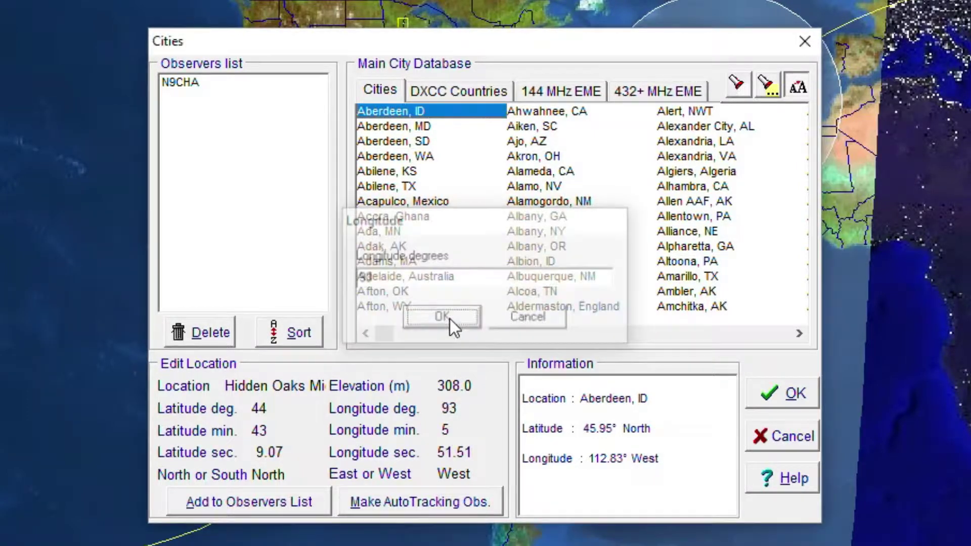
pyautogui.click(447, 431)
pyautogui.write('2')
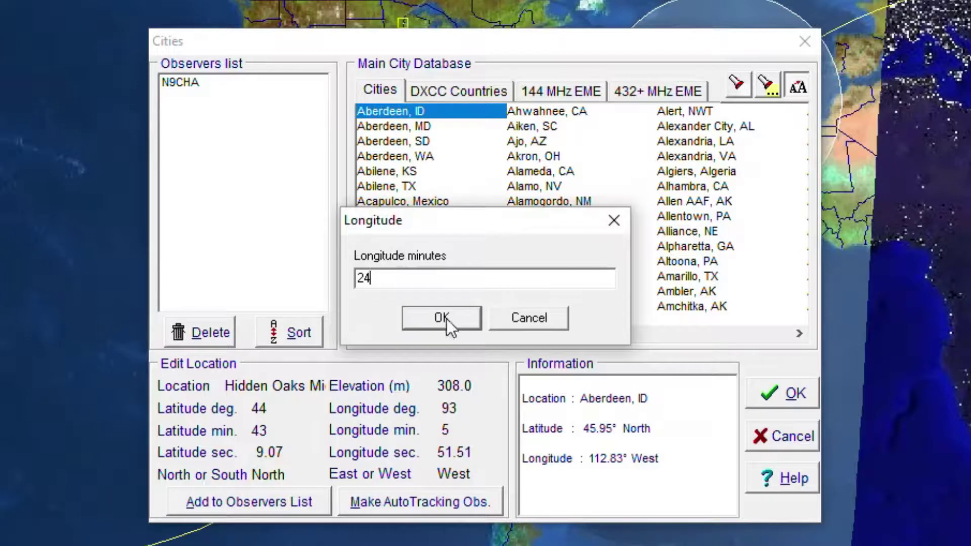
pyautogui.write('4')
pyautogui.click(447, 320)
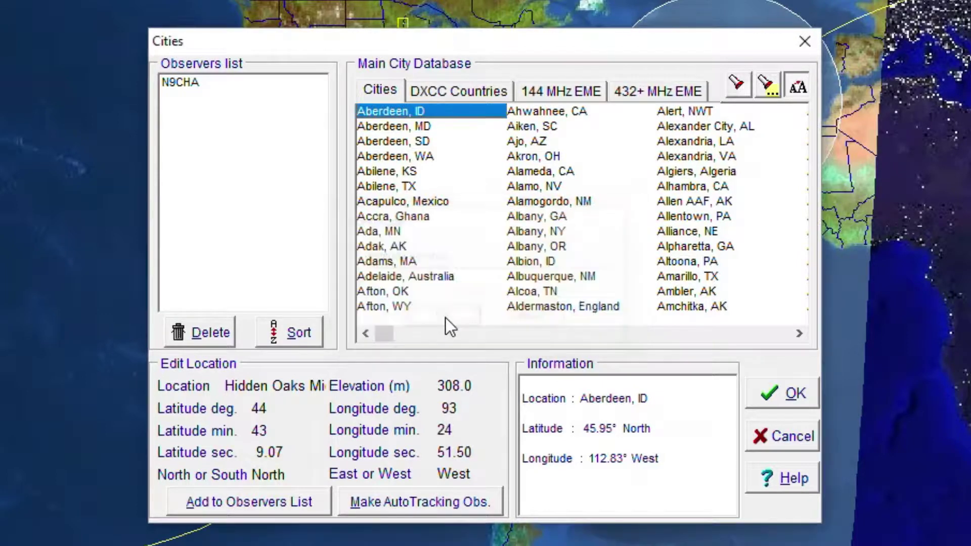
pyautogui.click(456, 455)
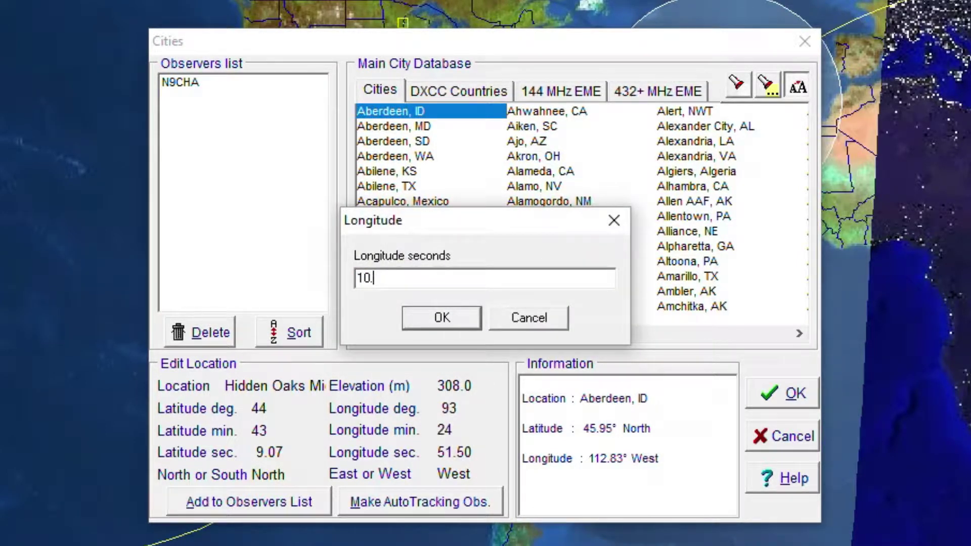
pyautogui.write('10.00')
pyautogui.click(441, 318)
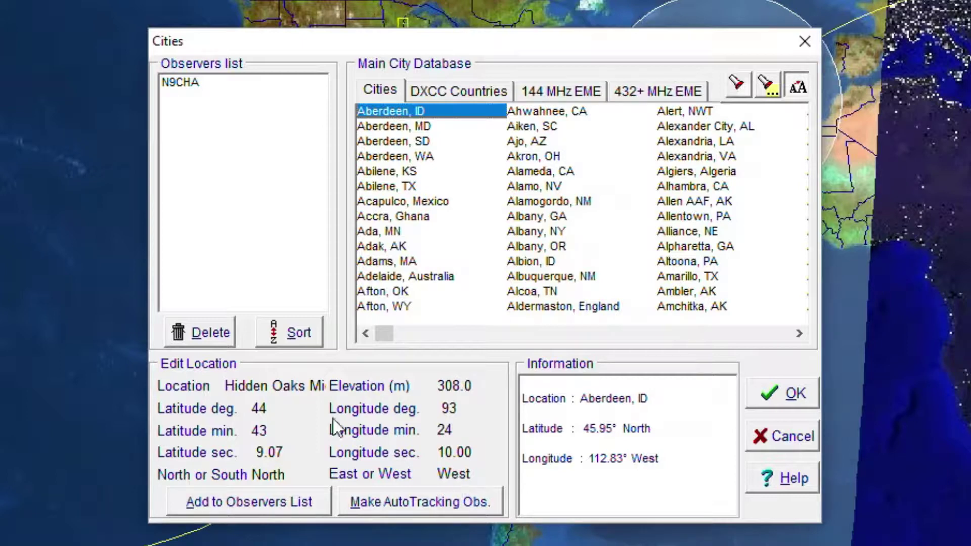
# Step: Add Hidden Oaks Middle School to the observers list and accept the observer setup
pyautogui.click(289, 503)
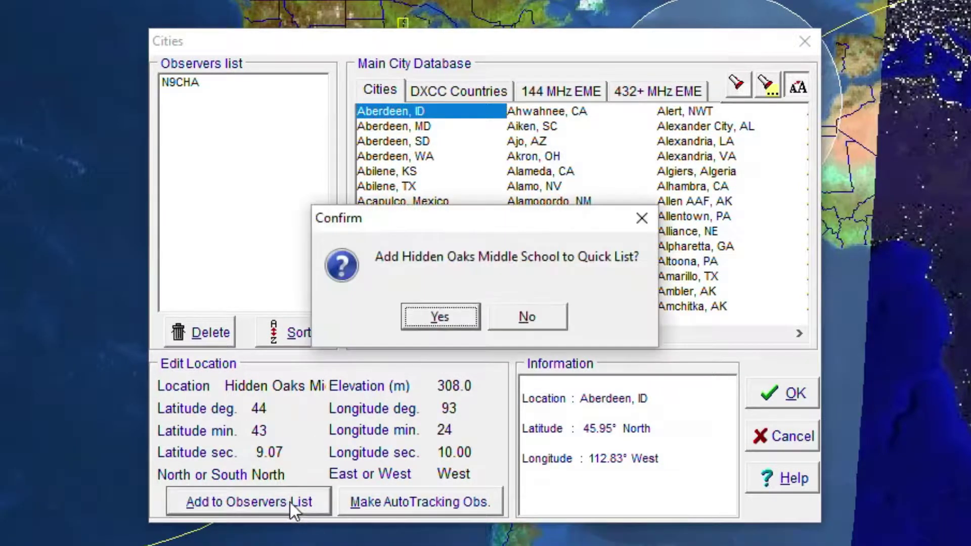
pyautogui.click(424, 322)
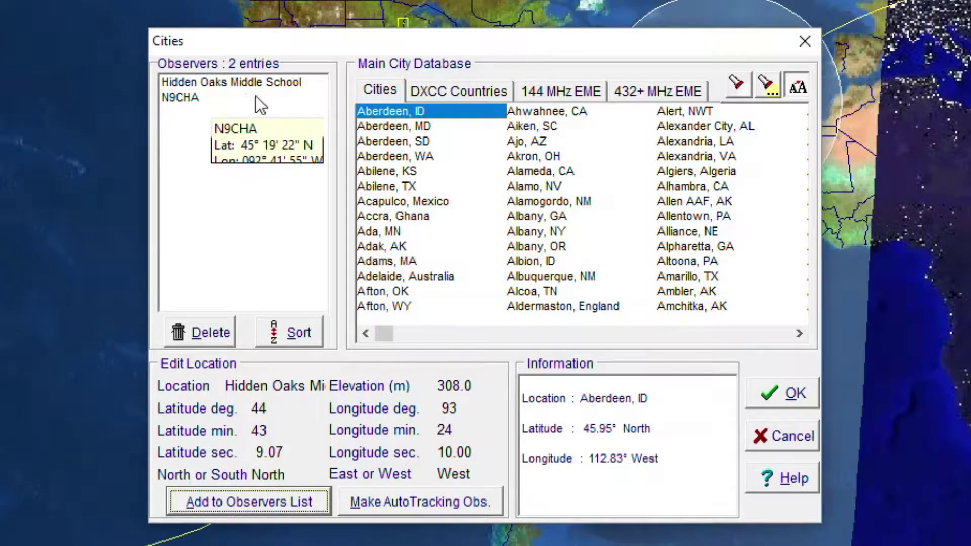
pyautogui.click(769, 393)
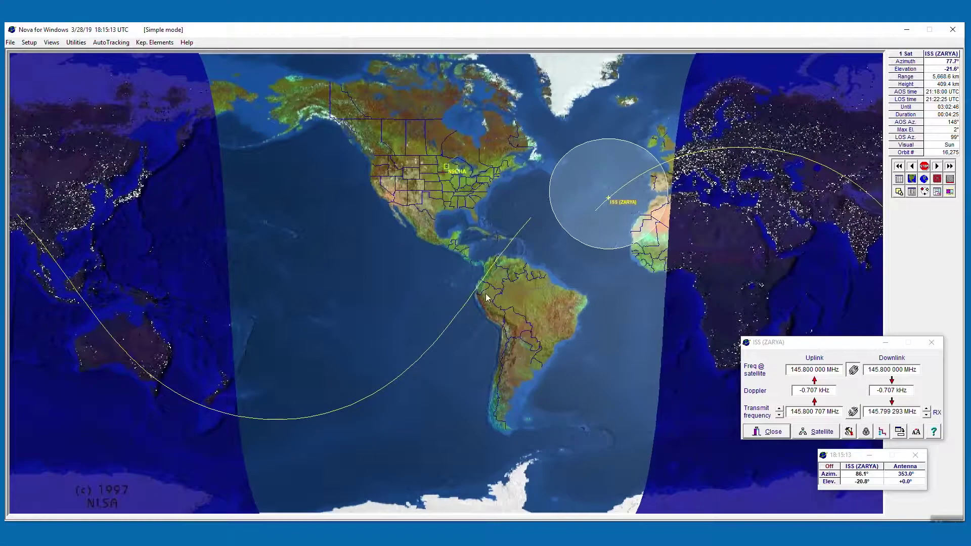
# Step: Add Hidden Oaks Middle School to the current view's observers and remove the existing call-sign observer
pyautogui.click(52, 41)
pyautogui.click(57, 60)
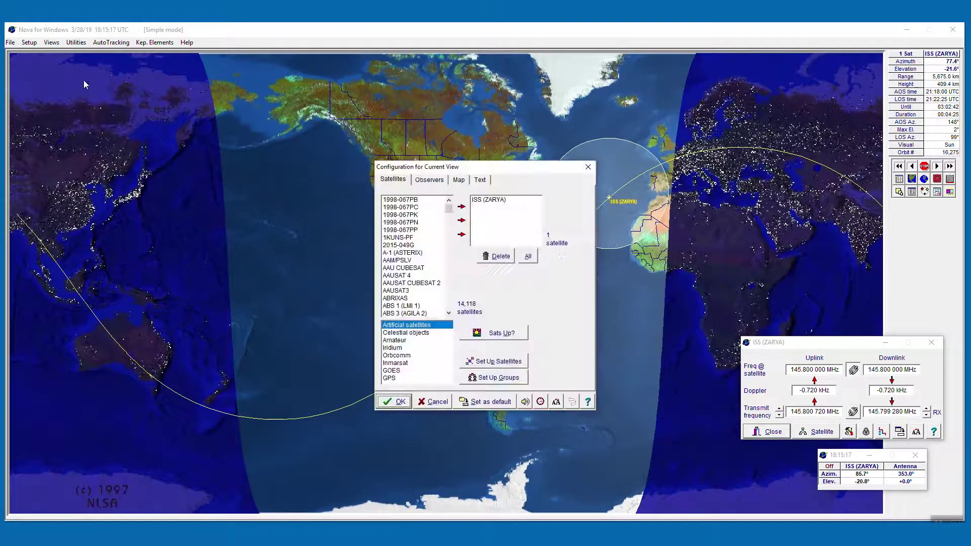
pyautogui.click(437, 181)
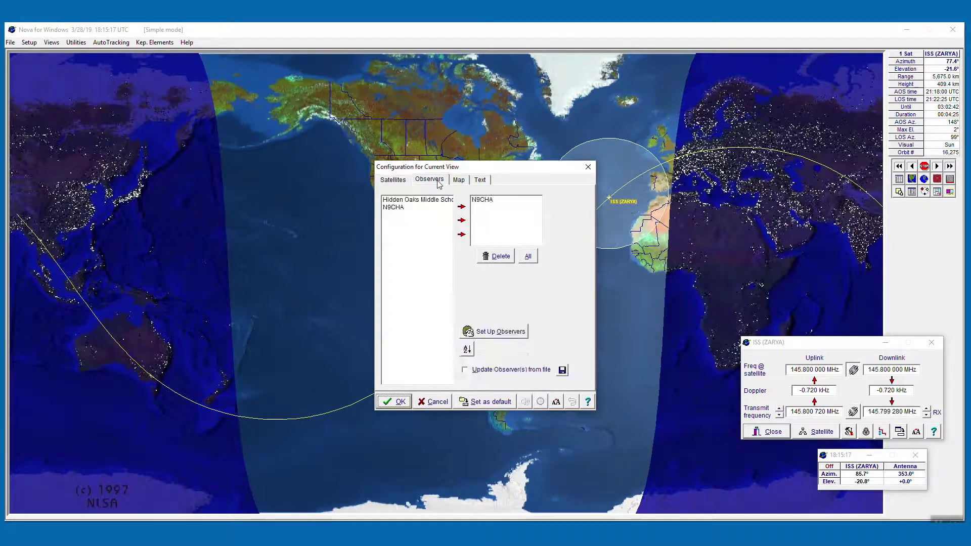
pyautogui.click(419, 203)
pyautogui.moveTo(493, 227); pyautogui.dragTo(493, 223)
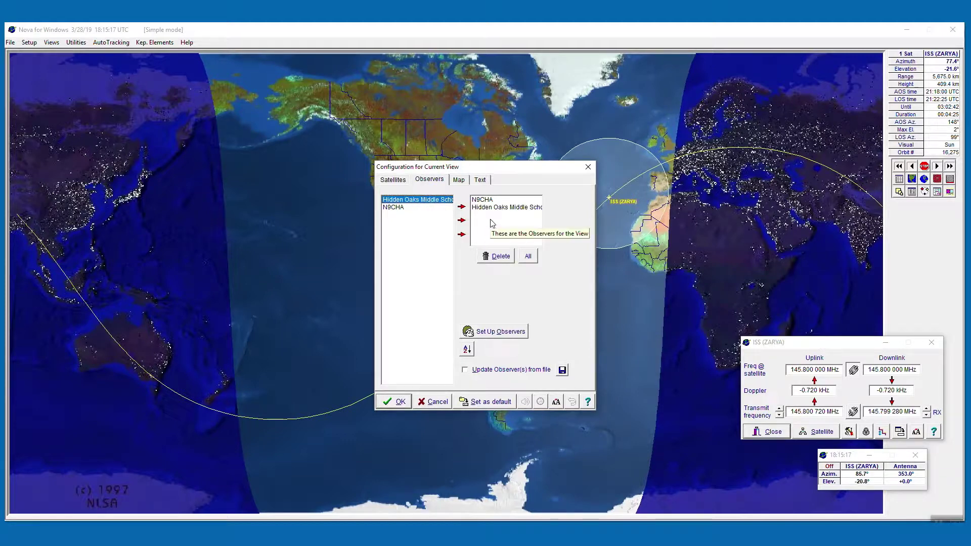
pyautogui.click(484, 200)
pyautogui.click(495, 258)
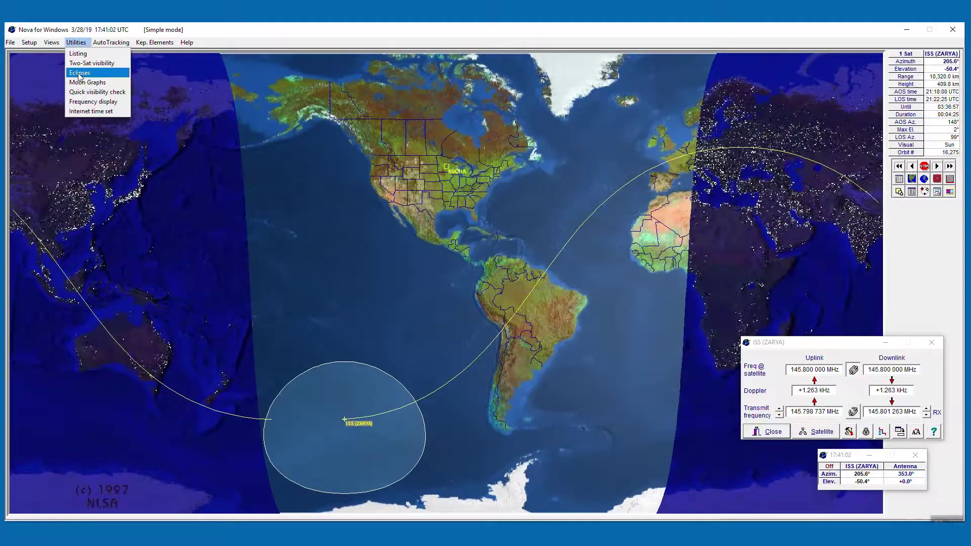
# Step: Check the computer clock against the swisstime.ethz.ch internet time server and synchronize it
pyautogui.click(91, 111)
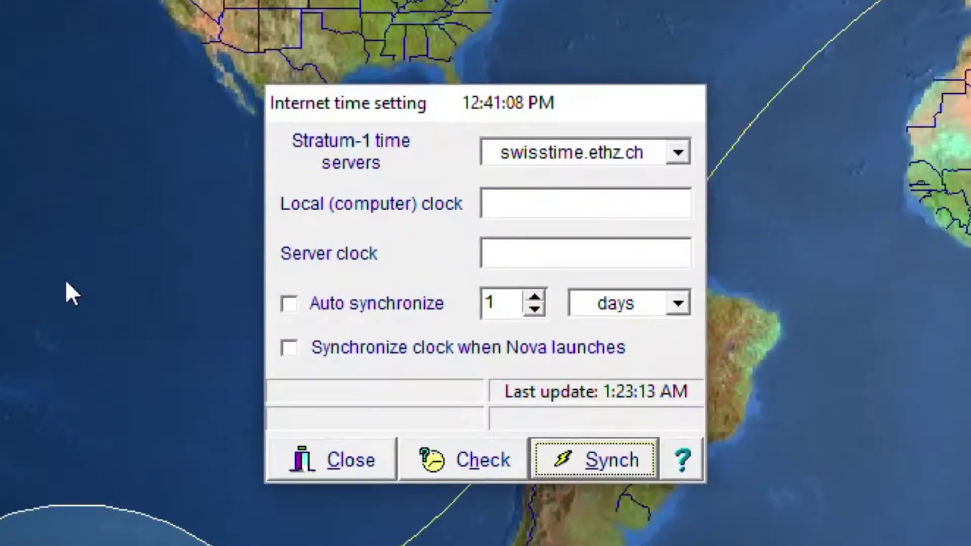
pyautogui.click(470, 422)
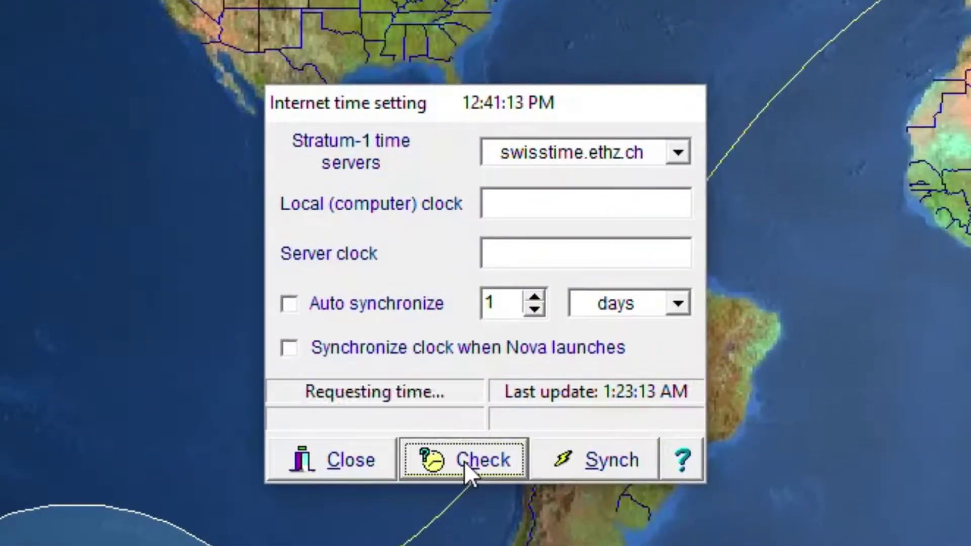
pyautogui.click(561, 461)
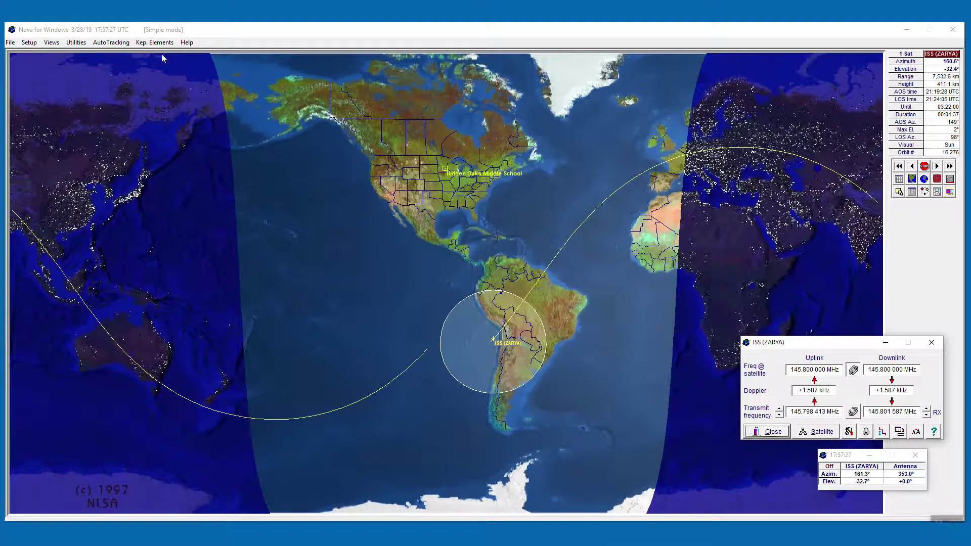
pyautogui.click(155, 43)
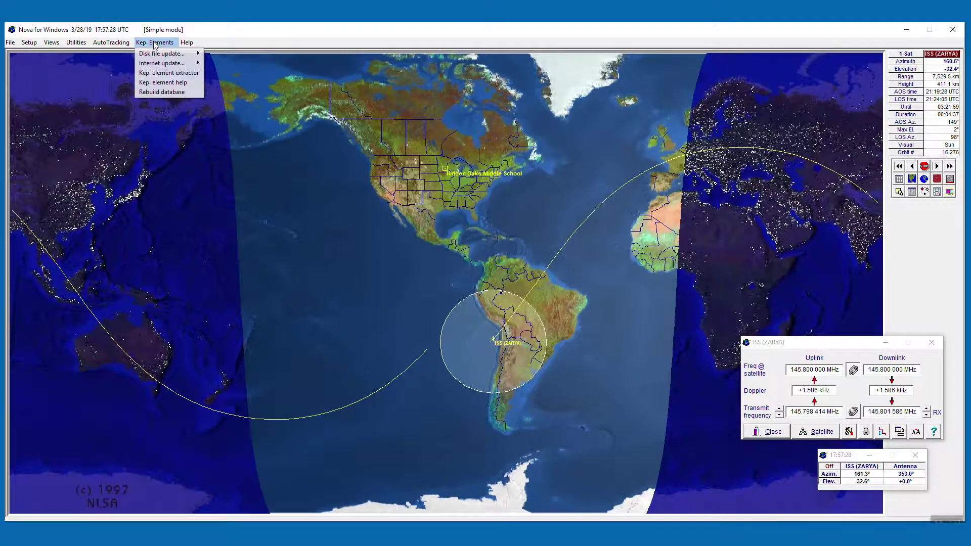
pyautogui.moveTo(177, 64)
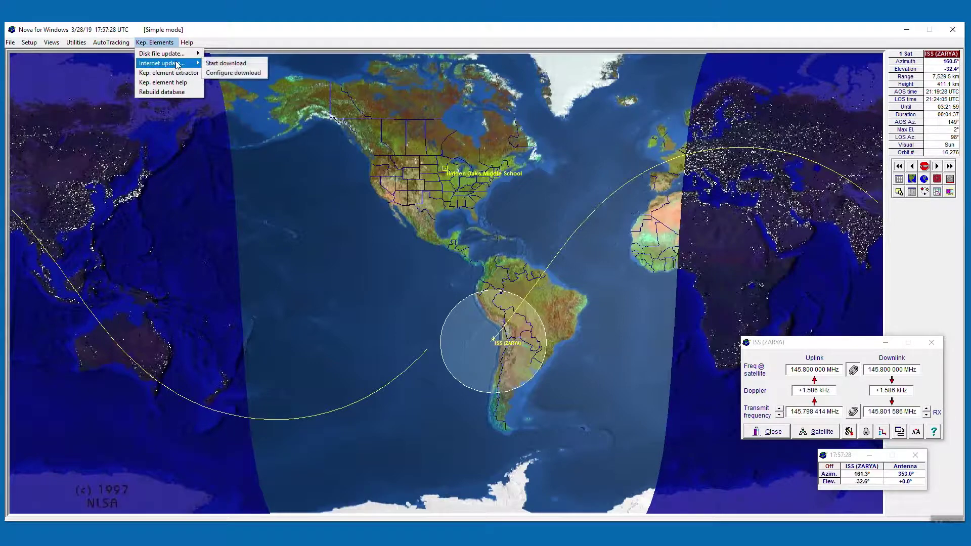
pyautogui.click(227, 73)
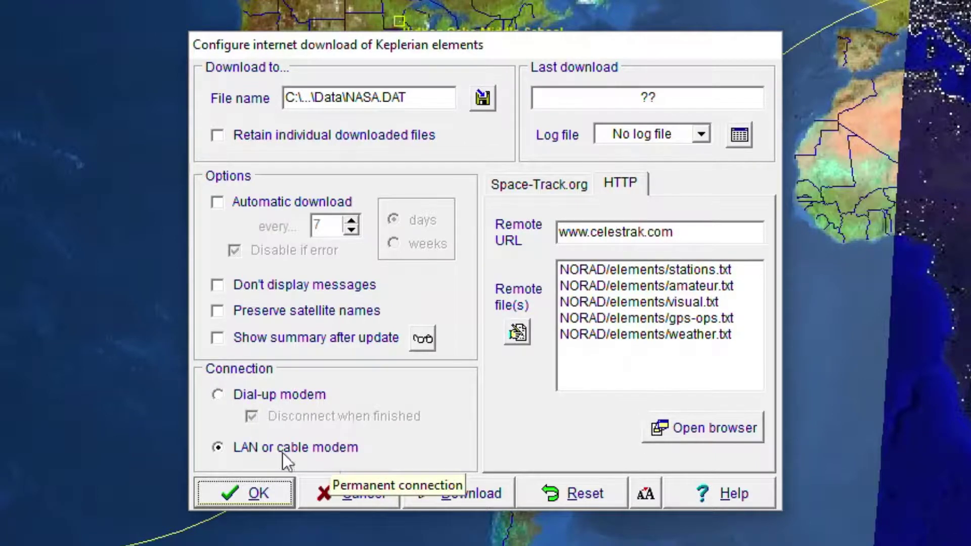
pyautogui.click(466, 494)
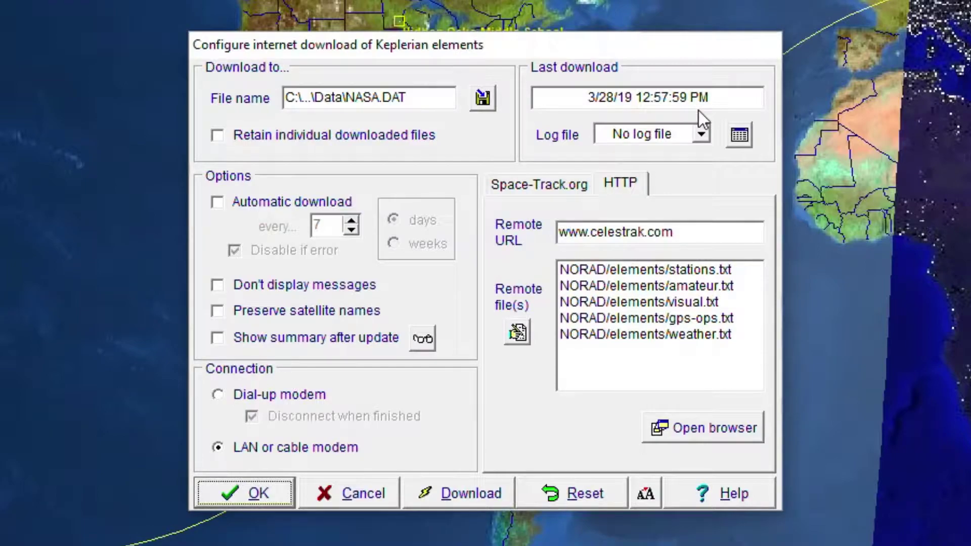
pyautogui.click(278, 494)
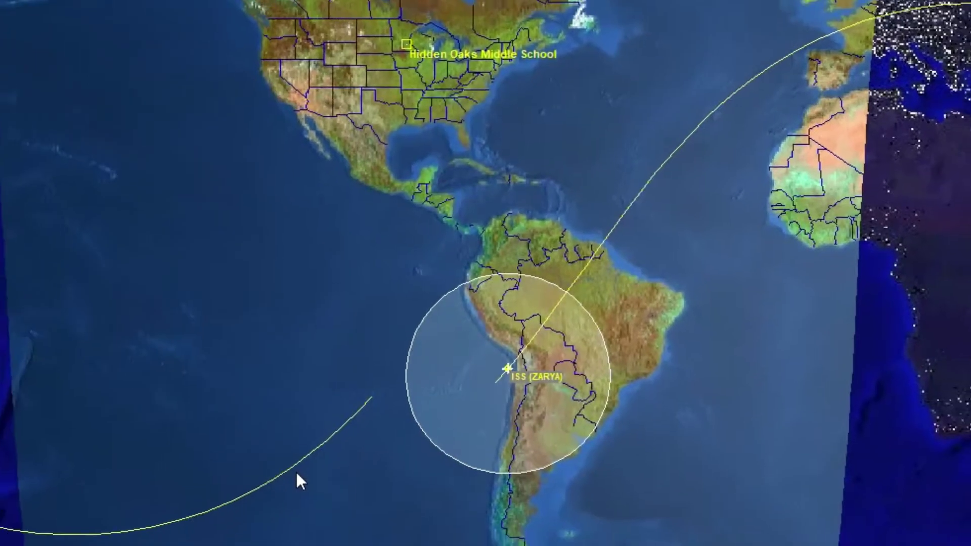